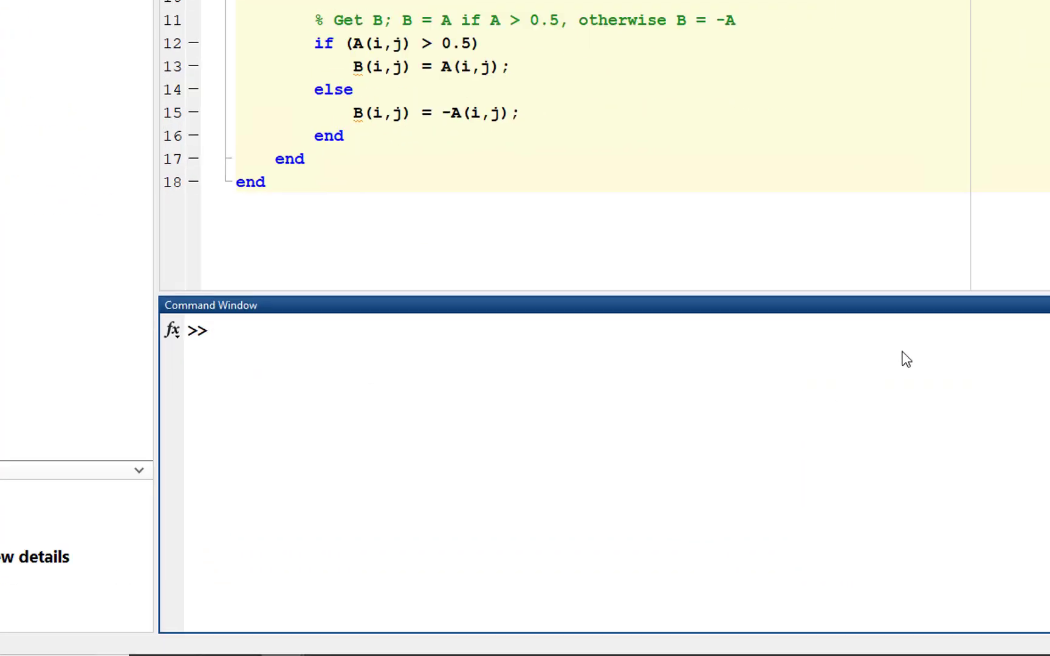
{"action": "type", "text": "tic; "}
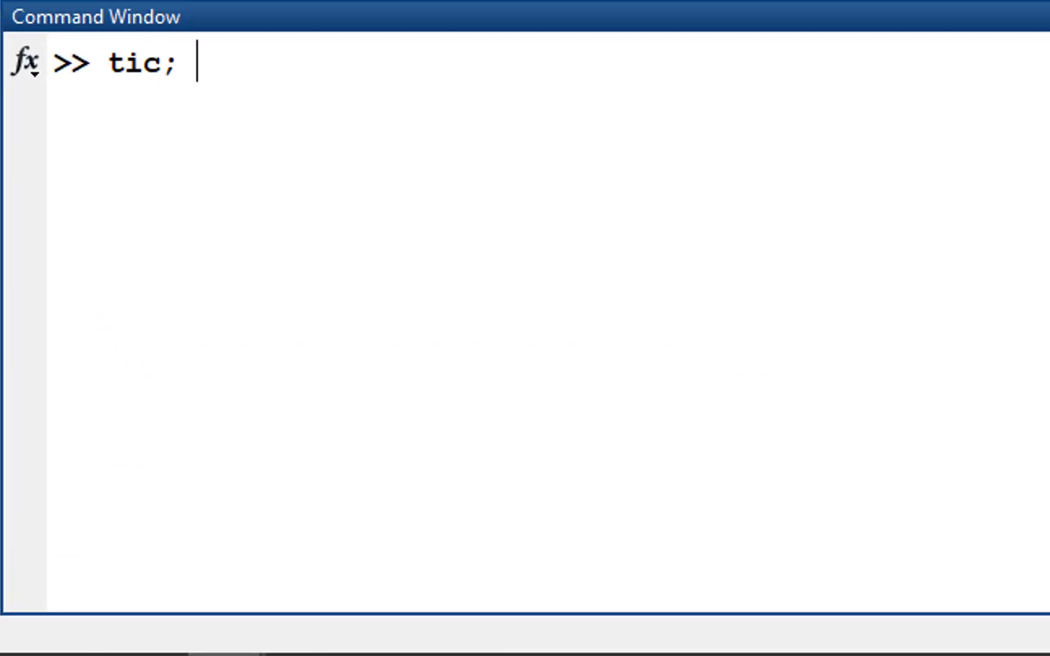
{"action": "type", "text": "randGrid_start; toc"}
Time the original randGrid_start script with tic and toc, taking about 91 seconds.
{"action": "key", "text": "Return"}
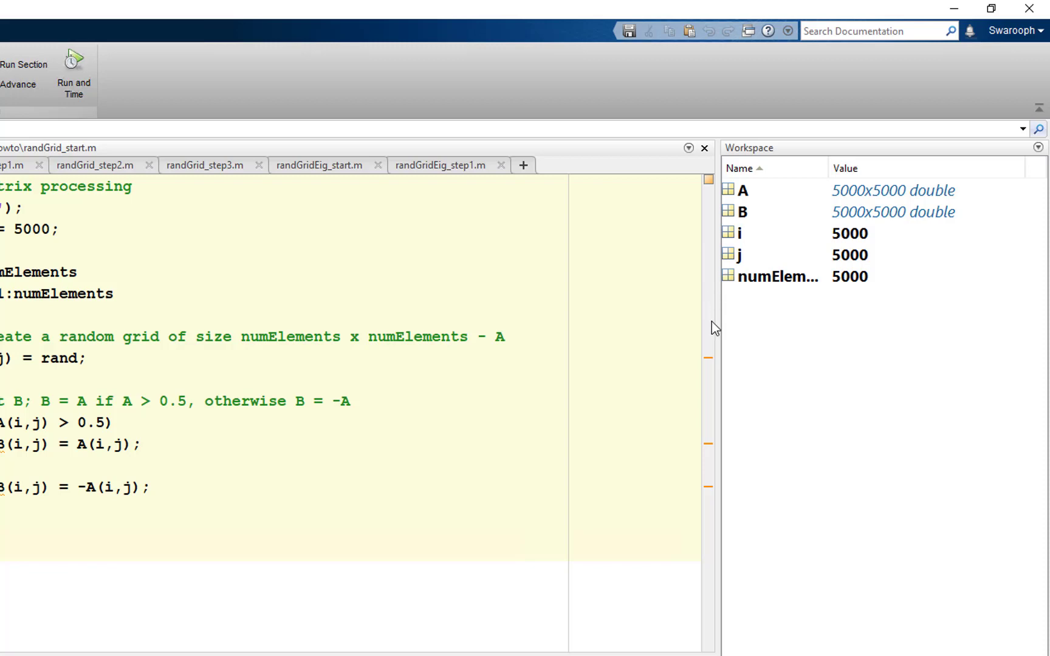
{"action": "left_click", "coordinate": [710, 359]}
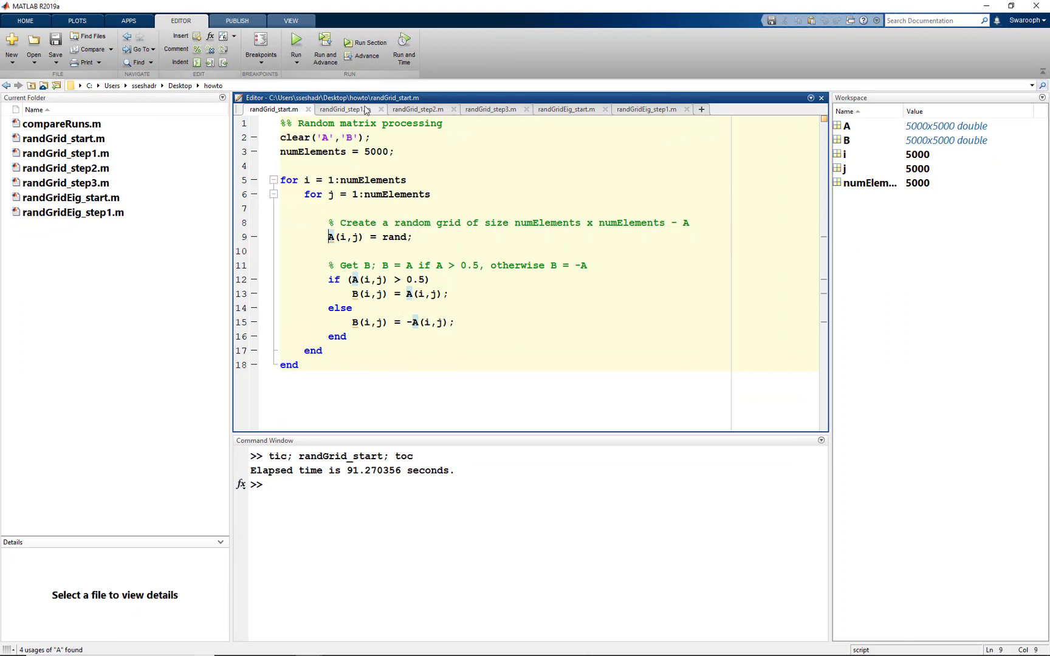
Open randGrid_step1.m and time it with the edited tic/toc command, about 1.15 seconds.
{"action": "left_click", "coordinate": [364, 110]}
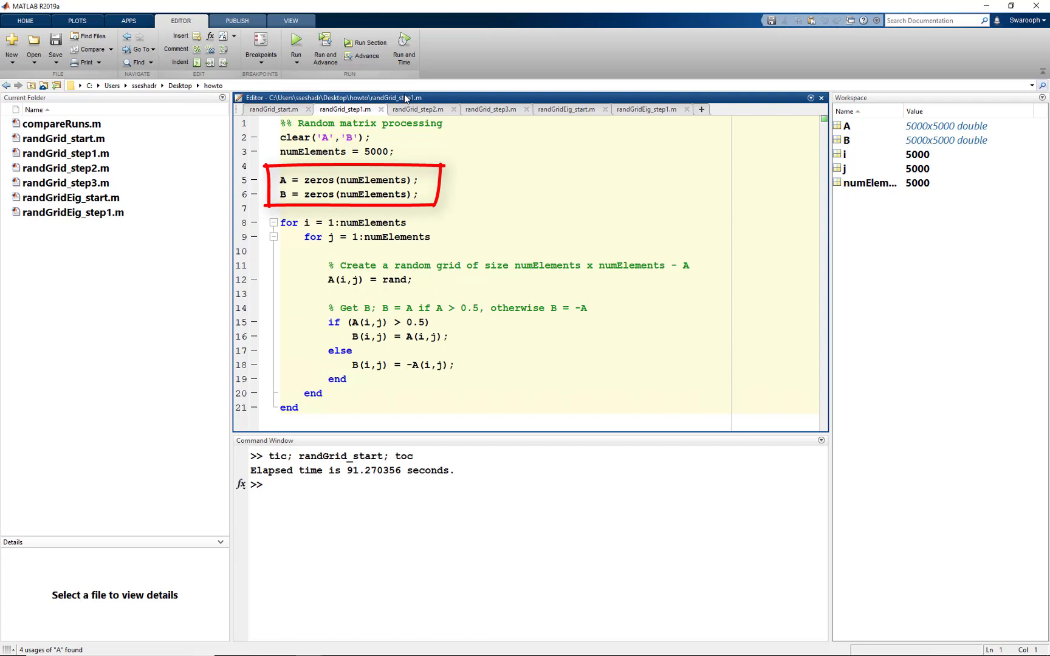
{"action": "left_click", "coordinate": [511, 548]}
{"action": "key", "text": "Up"}
{"action": "key", "text": "Left"}
{"action": "key", "text": "Left"}
{"action": "key", "text": "Left"}
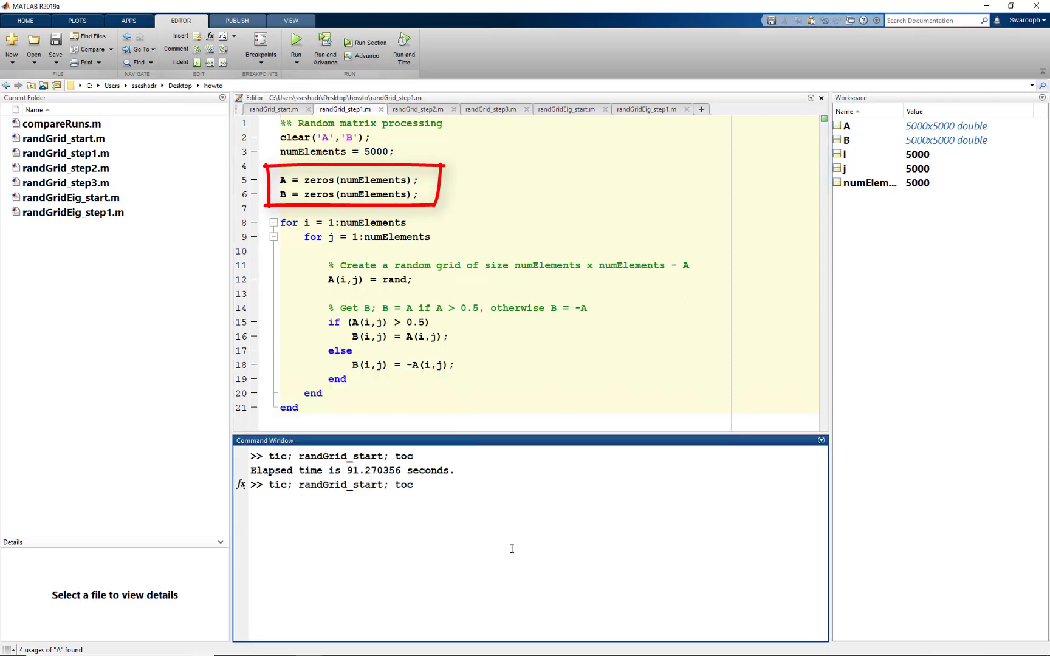
{"action": "key", "text": "BackSpace"}
{"action": "key", "text": "BackSpace"}
{"action": "key", "text": "BackSpace"}
{"action": "type", "text": "ep1"}
{"action": "key", "text": "Return"}
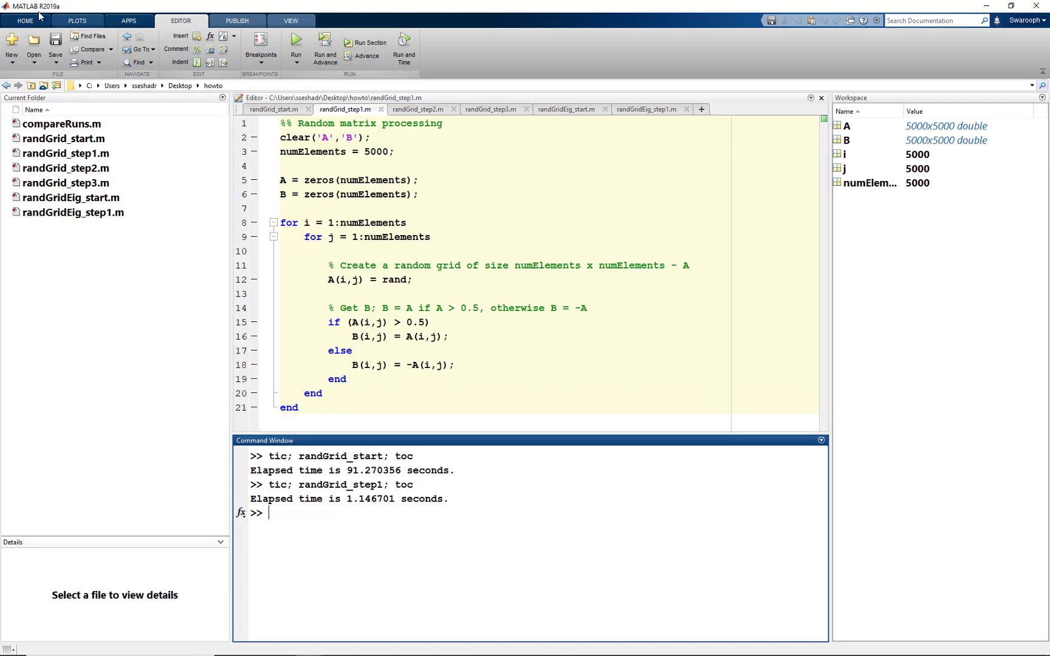
Profile randGrid_step1 via Run and Time, giving a 6.468 s summary.
{"action": "left_click", "coordinate": [37, 18]}
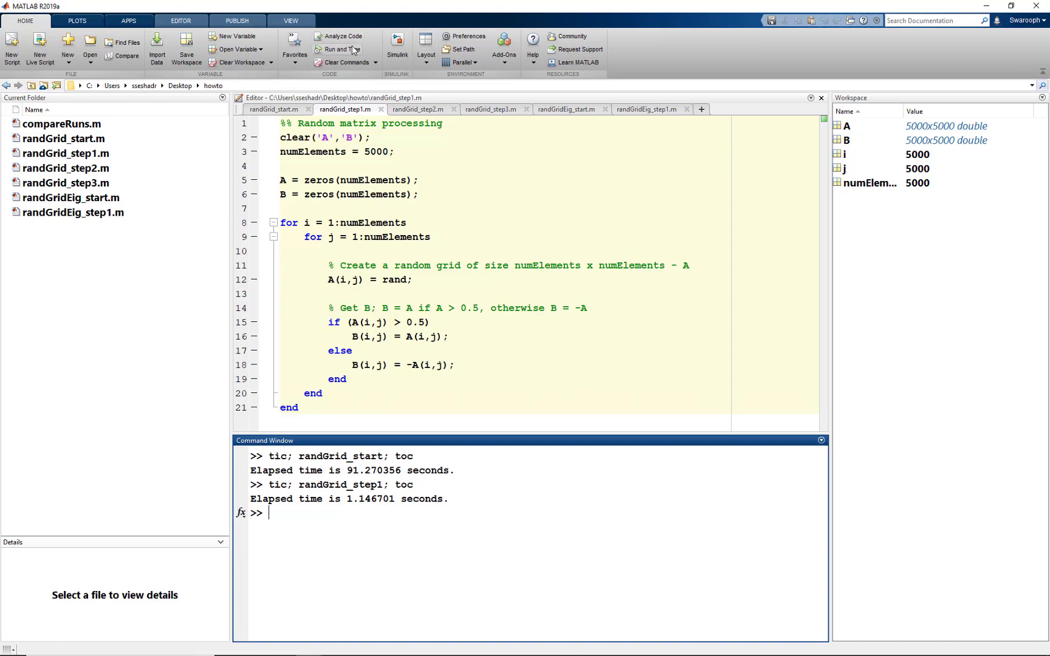
{"action": "left_click", "coordinate": [355, 51]}
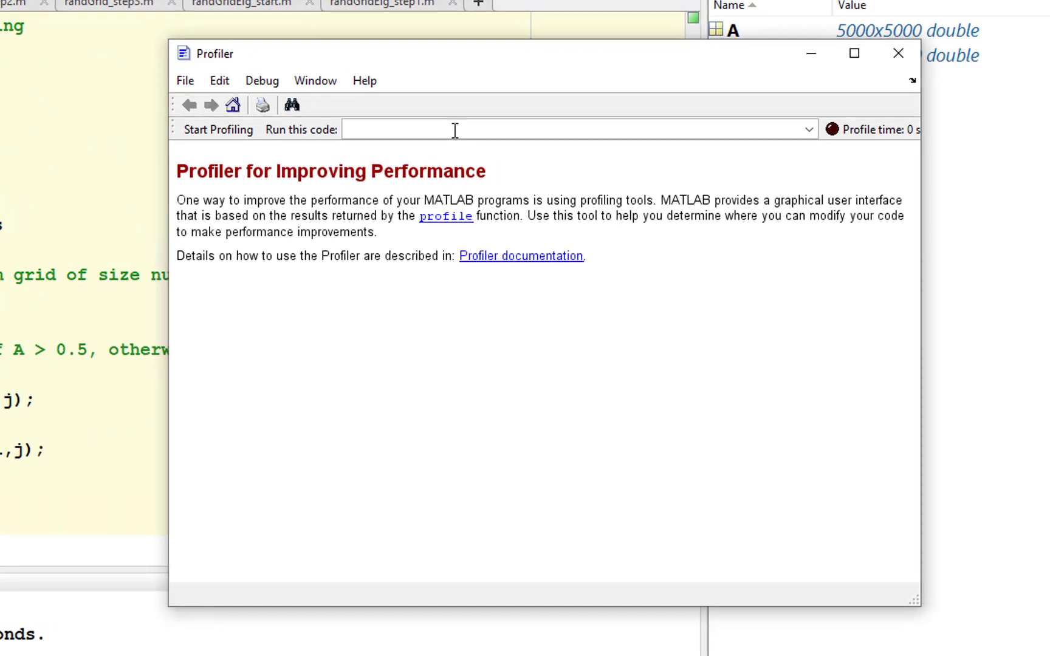
{"action": "type", "text": "rand"}
{"action": "type", "text": "Gr"}
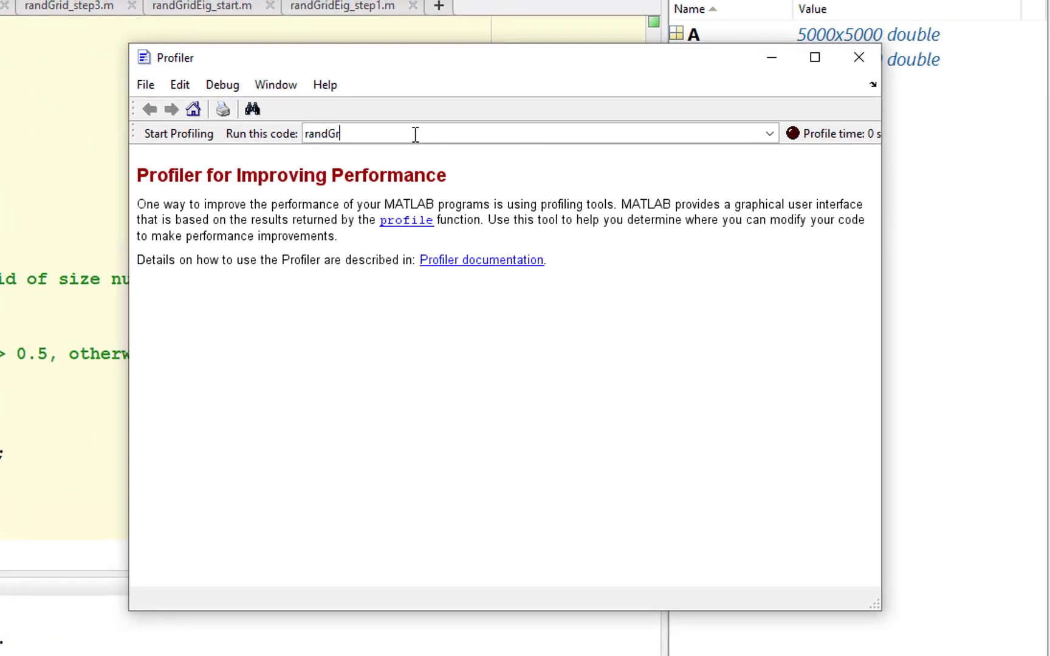
{"action": "type", "text": "id_step1"}
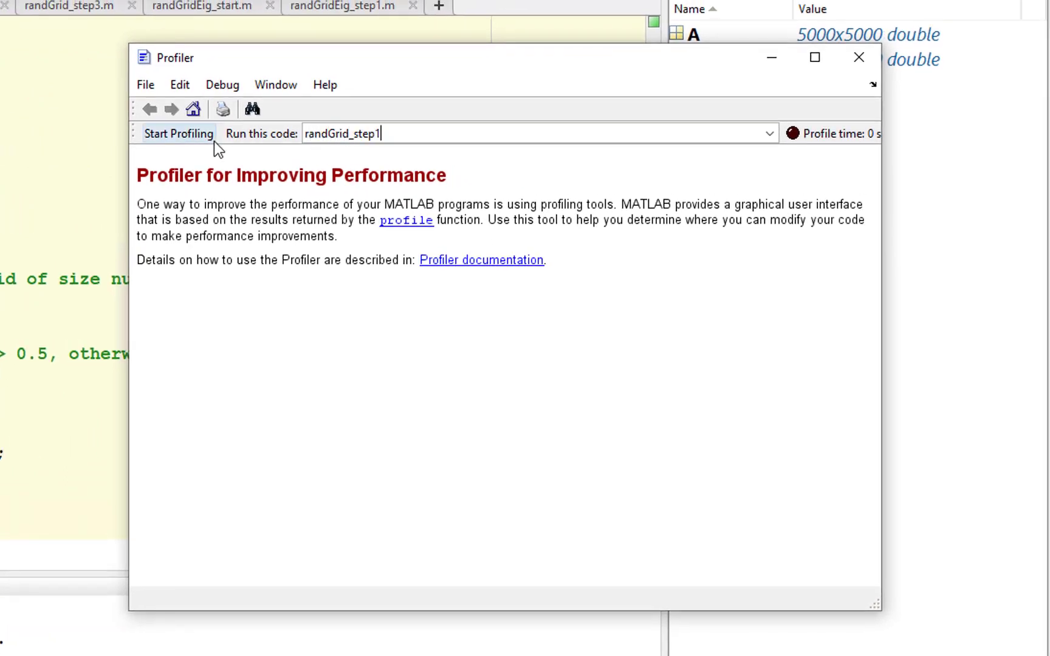
{"action": "left_click", "coordinate": [200, 135]}
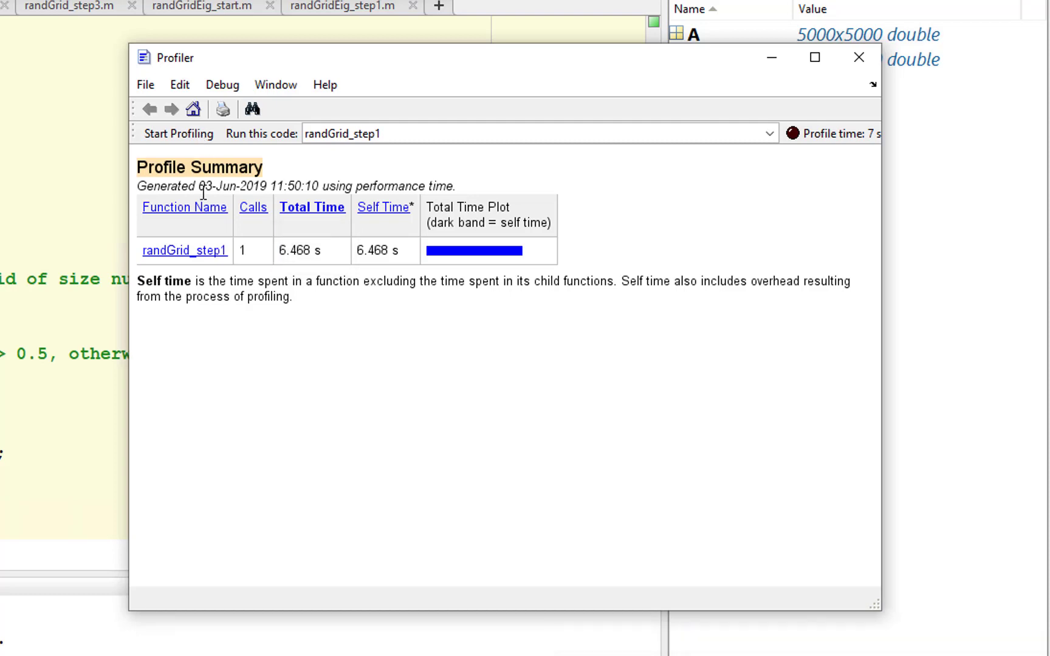
Open the randGrid_step1 detail report to review its per-line timings.
{"action": "left_click", "coordinate": [197, 252]}
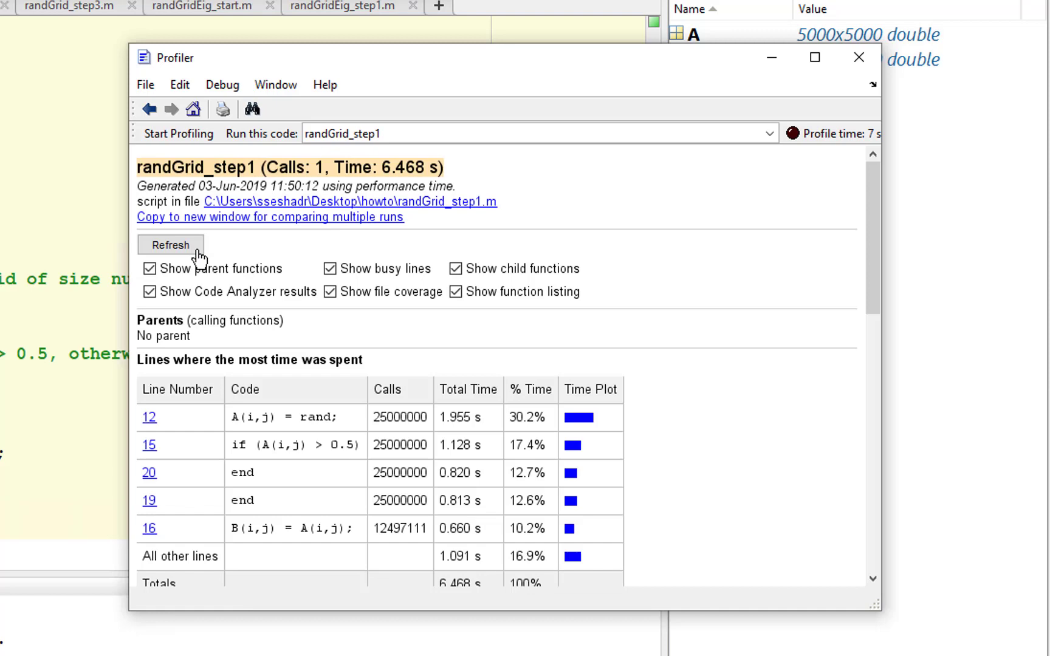
{"action": "scroll", "coordinate": [198, 255], "scroll_direction": "down", "scroll_amount": 5}
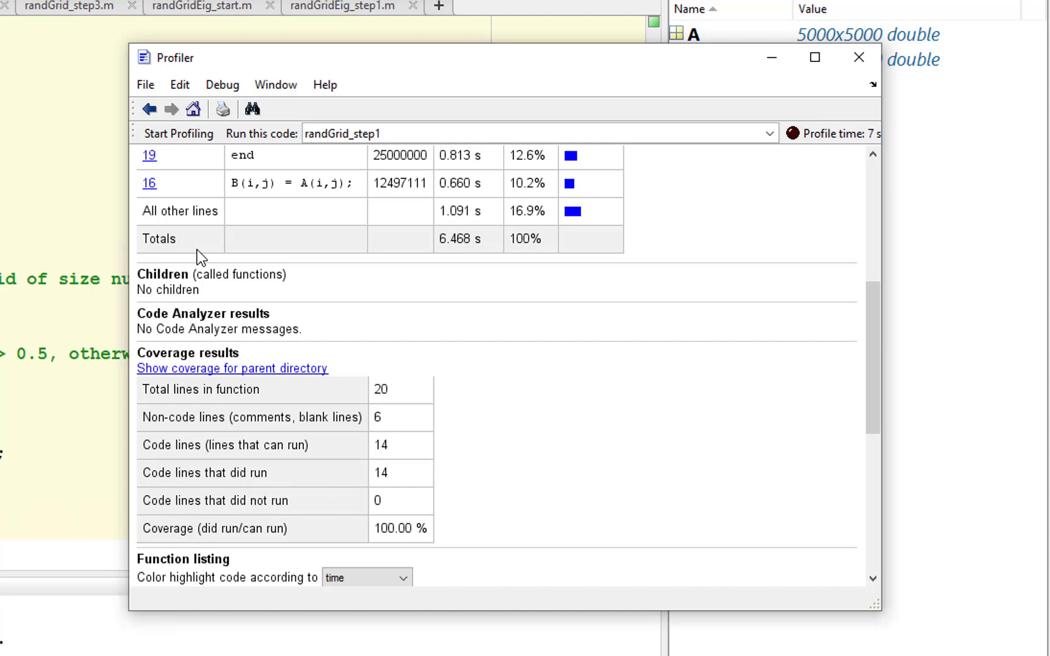
{"action": "scroll", "coordinate": [198, 255], "scroll_direction": "down", "scroll_amount": 5}
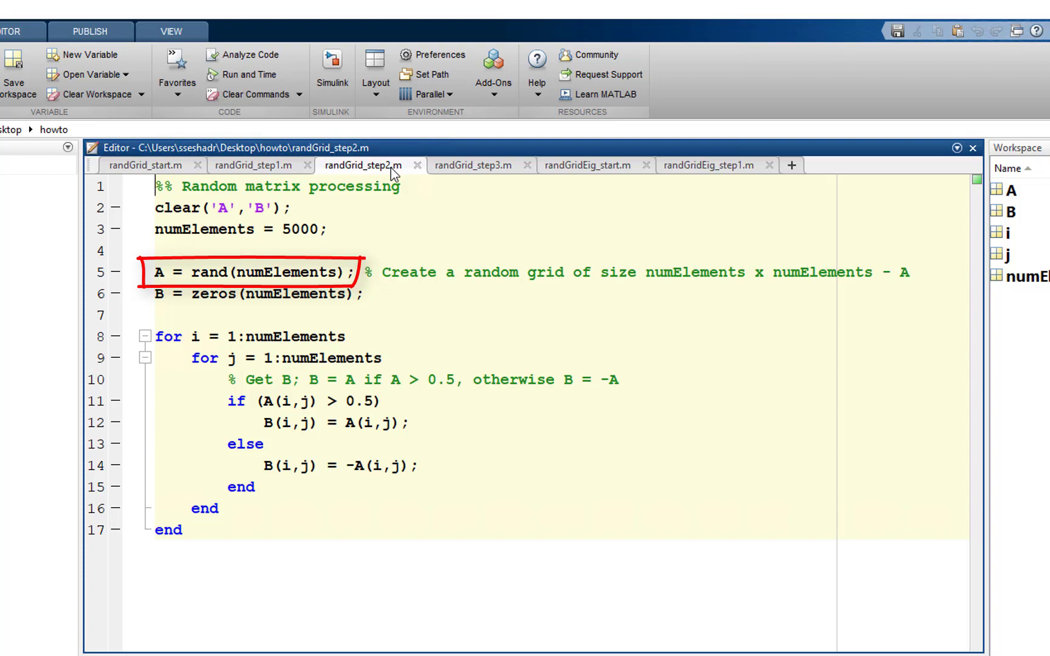
Profile randGrid_step2 (5.665 s) and open its per-line listing, where the if-test is slowest.
{"action": "left_click", "coordinate": [246, 73]}
{"action": "key", "text": "BackSpace"}
{"action": "type", "text": "2"}
{"action": "left_click", "coordinate": [256, 130]}
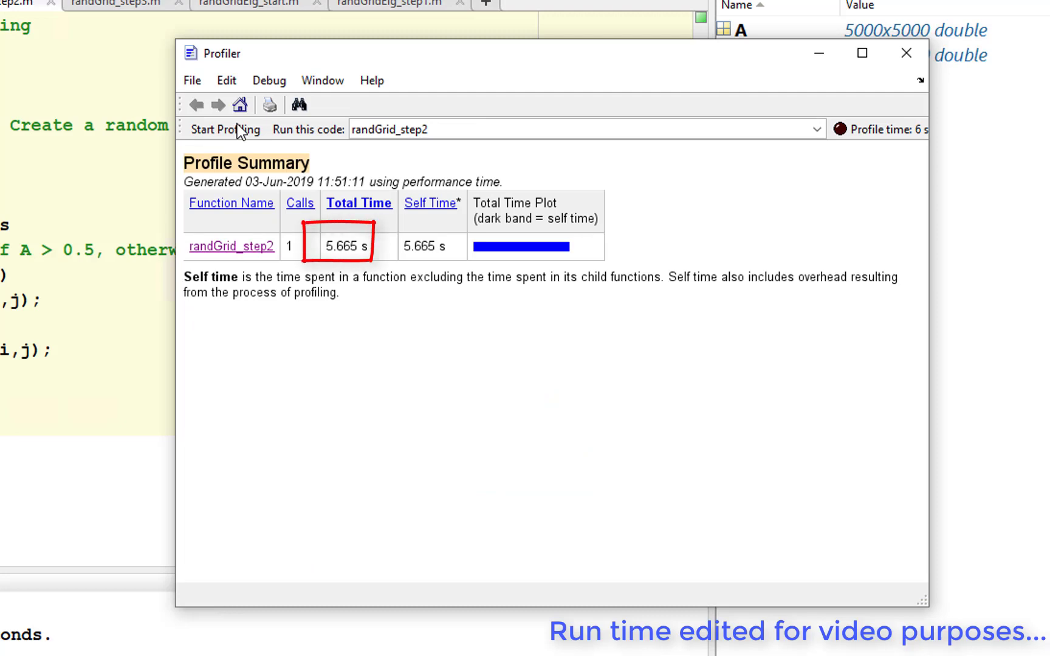
{"action": "left_click", "coordinate": [231, 246]}
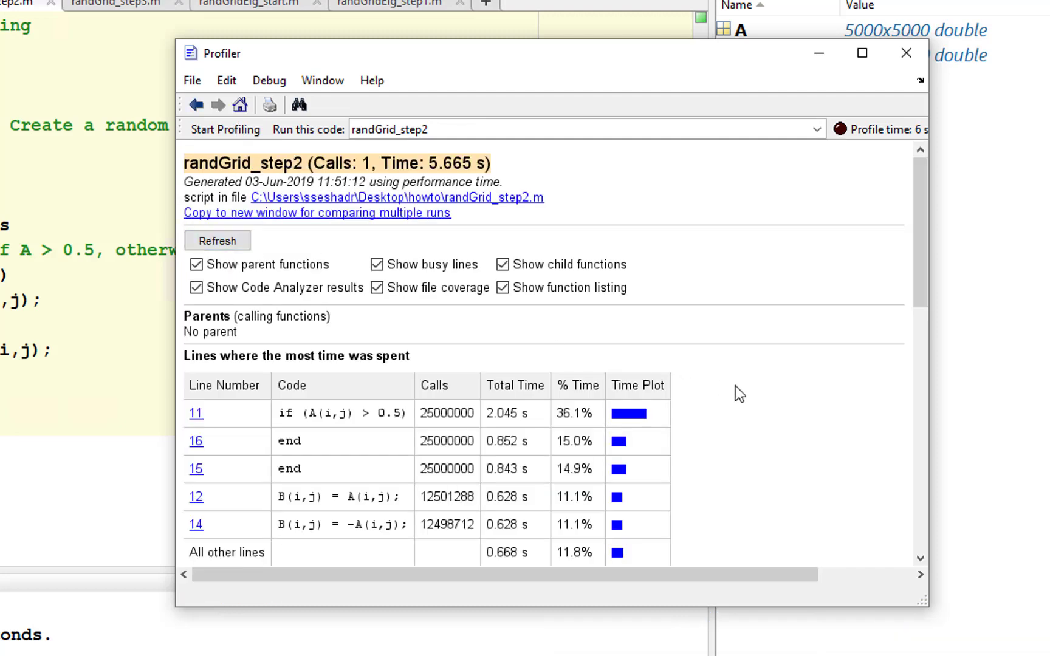
{"action": "scroll", "coordinate": [735, 385], "scroll_direction": "down", "scroll_amount": 10}
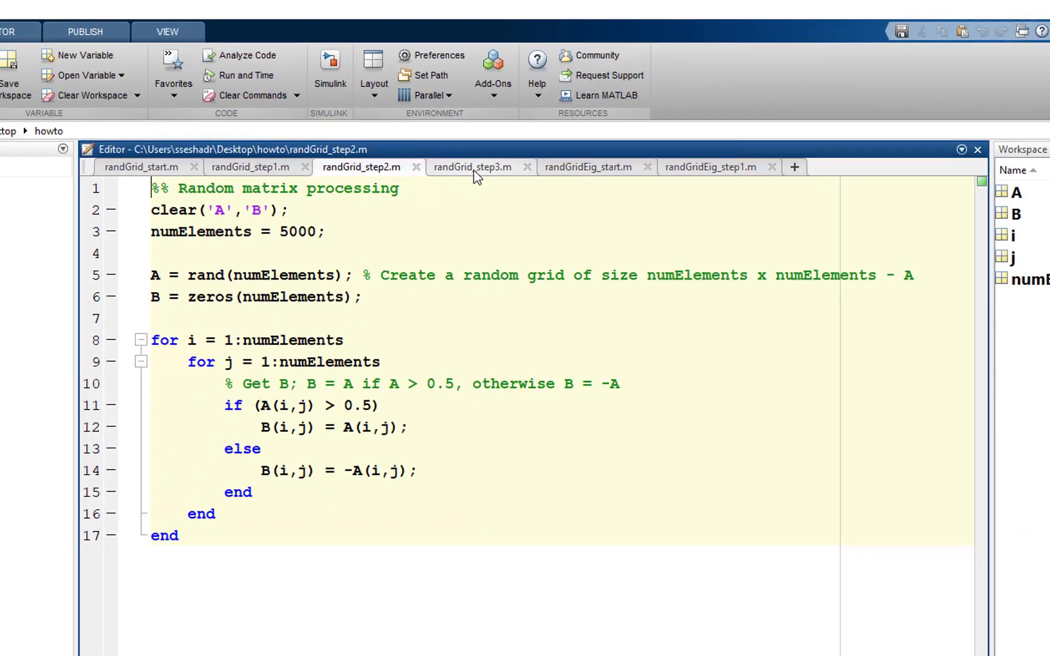
Open randGrid_step3.m, profile it at 0.742 s, and open its per-line timings.
{"action": "left_click", "coordinate": [475, 167]}
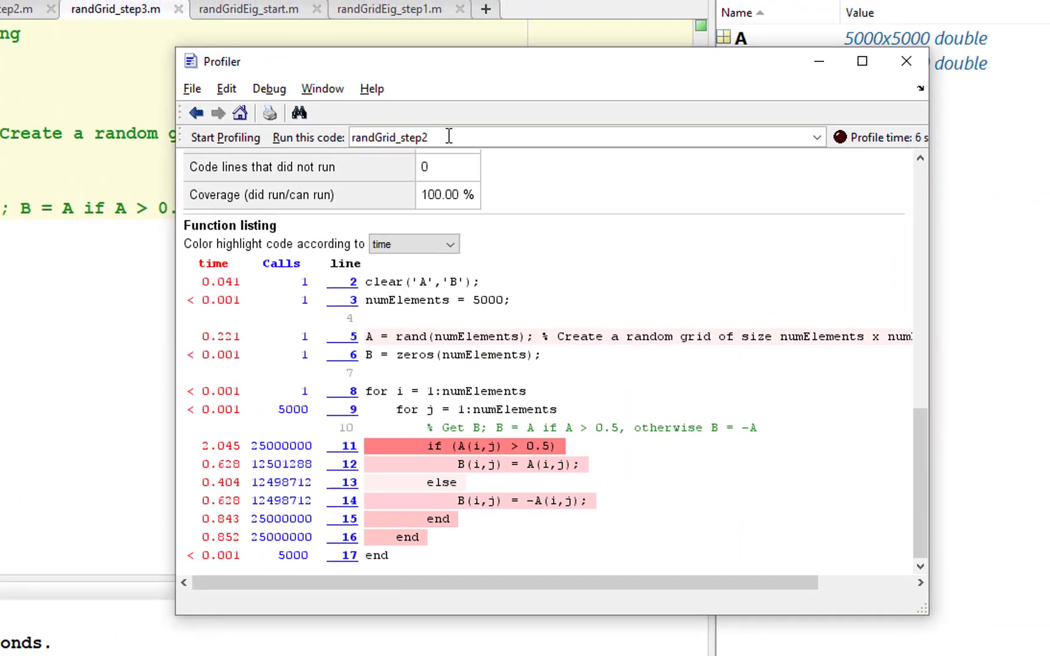
{"action": "key", "text": "BackSpace"}
{"action": "type", "text": "3"}
{"action": "left_click", "coordinate": [255, 141]}
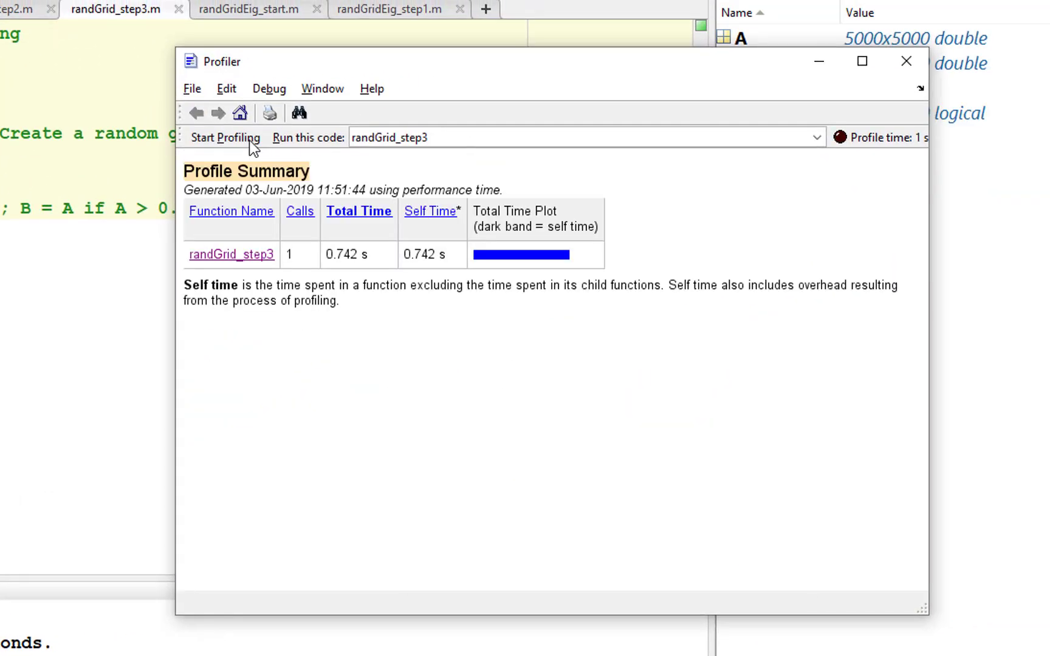
{"action": "left_click", "coordinate": [271, 255]}
{"action": "scroll", "coordinate": [577, 362], "scroll_direction": "down", "scroll_amount": 3}
{"action": "scroll", "coordinate": [577, 362], "scroll_direction": "down", "scroll_amount": 8}
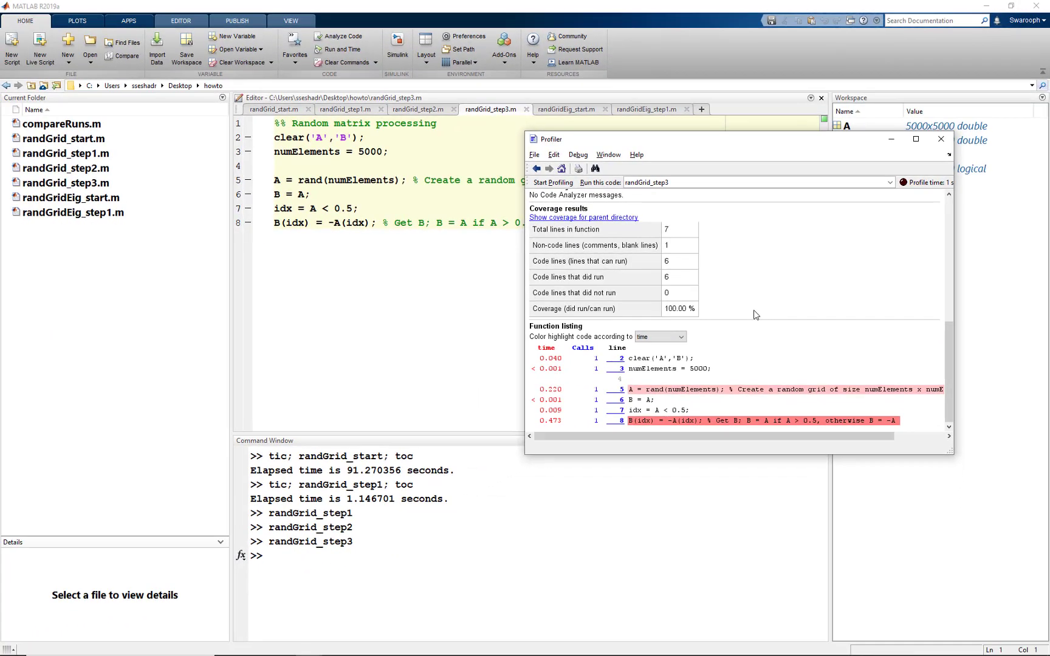
Switch from the Profiler back to the main MATLAB desktop with Alt+Tab.
{"action": "key", "text": "alt+Tab"}
{"action": "key", "text": "Tab"}
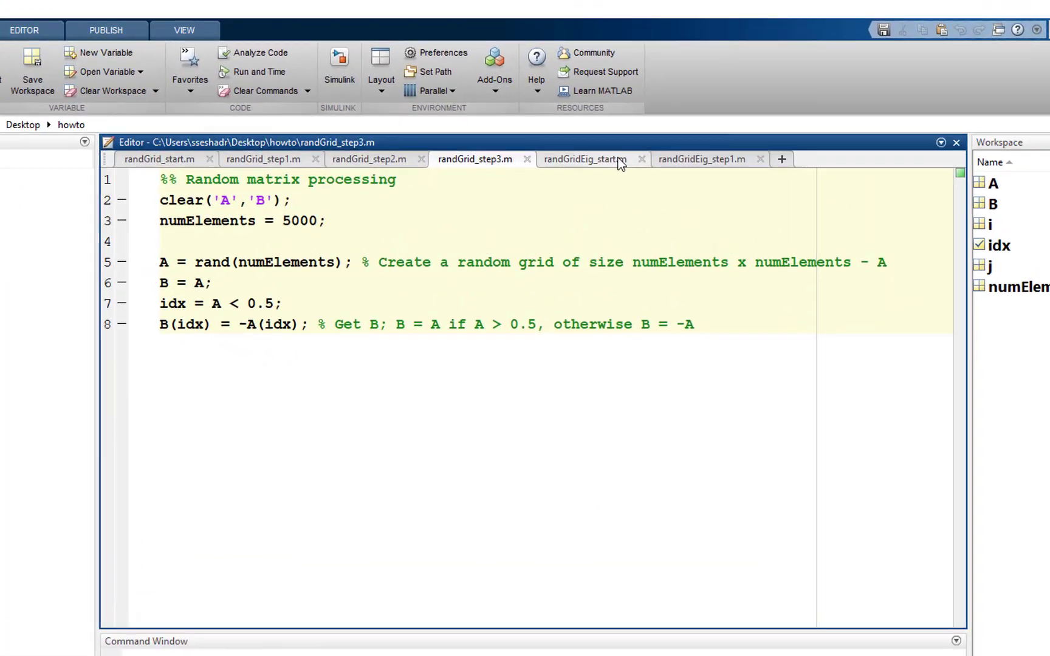
Open randGridEig_start.m and time it with tic/toc, about 459 seconds.
{"action": "left_click", "coordinate": [584, 160]}
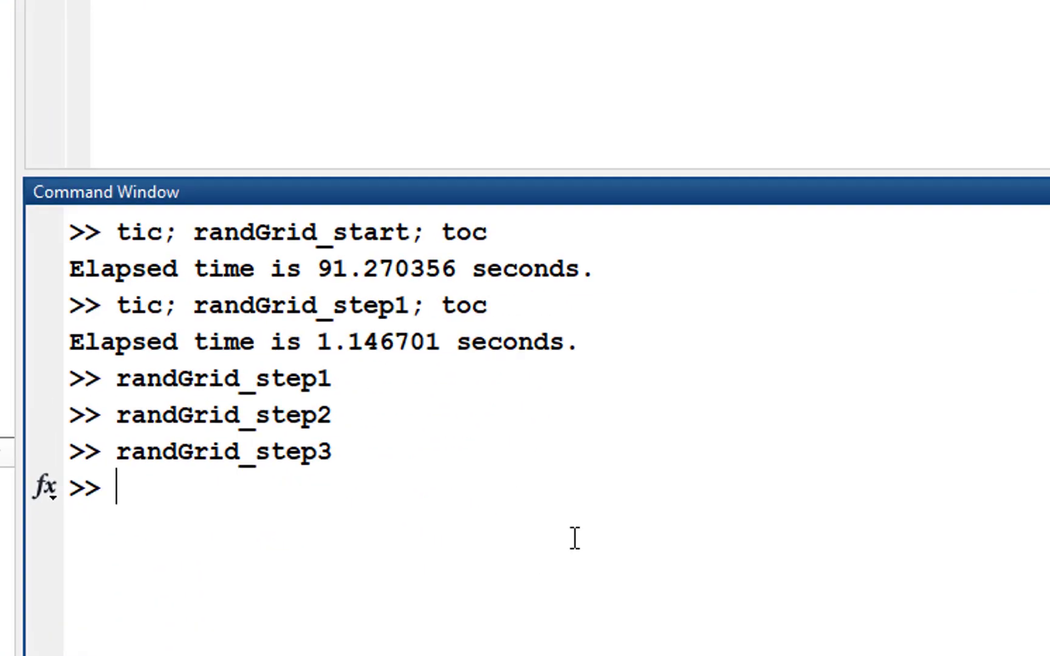
{"action": "type", "text": "tic; randGridEig_start; toc"}
{"action": "key", "text": "Return"}
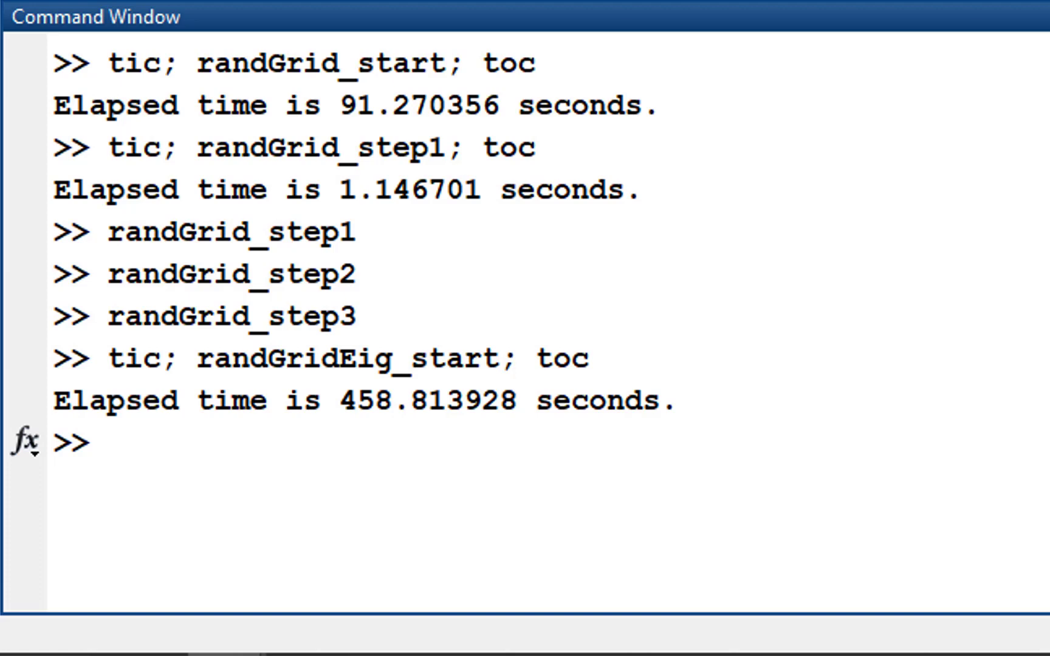
{"action": "type", "text": "pa"}
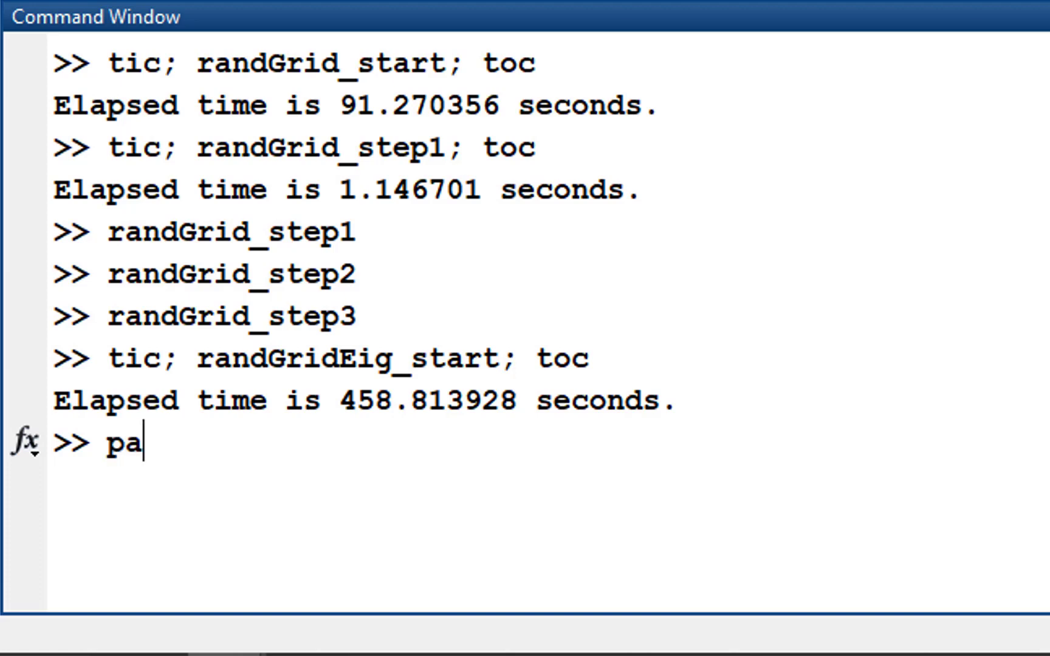
{"action": "type", "text": "rpool"}
Run parpool to connect a local pool of 6 workers.
{"action": "key", "text": "Return"}
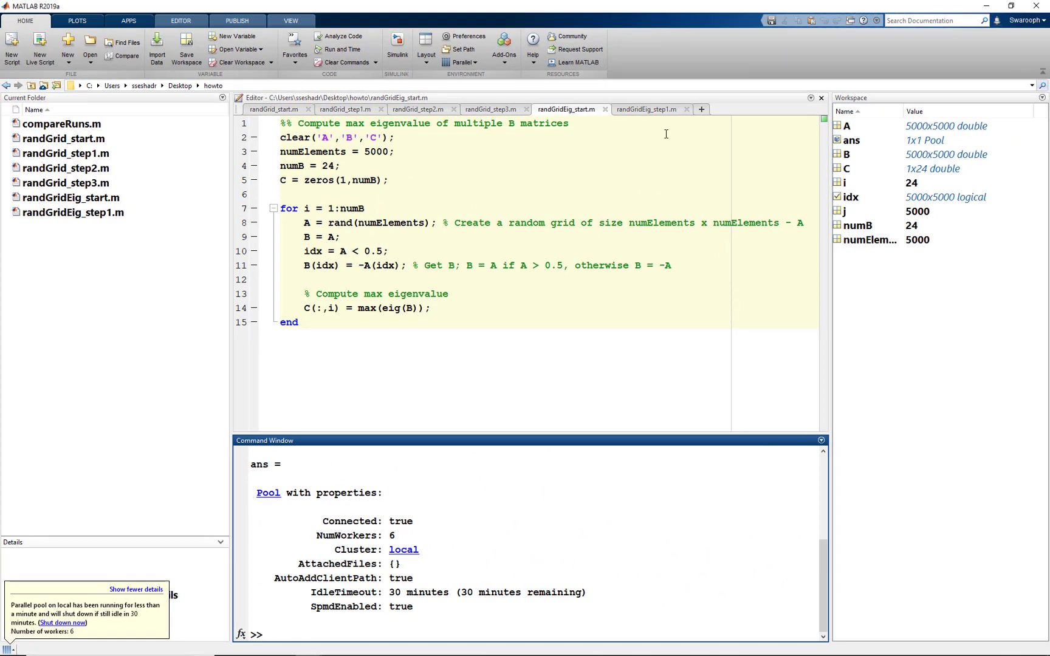
Bring up the randGridEig_step1.m script with its parfor loop over 24 matrices.
{"action": "left_click", "coordinate": [644, 110]}
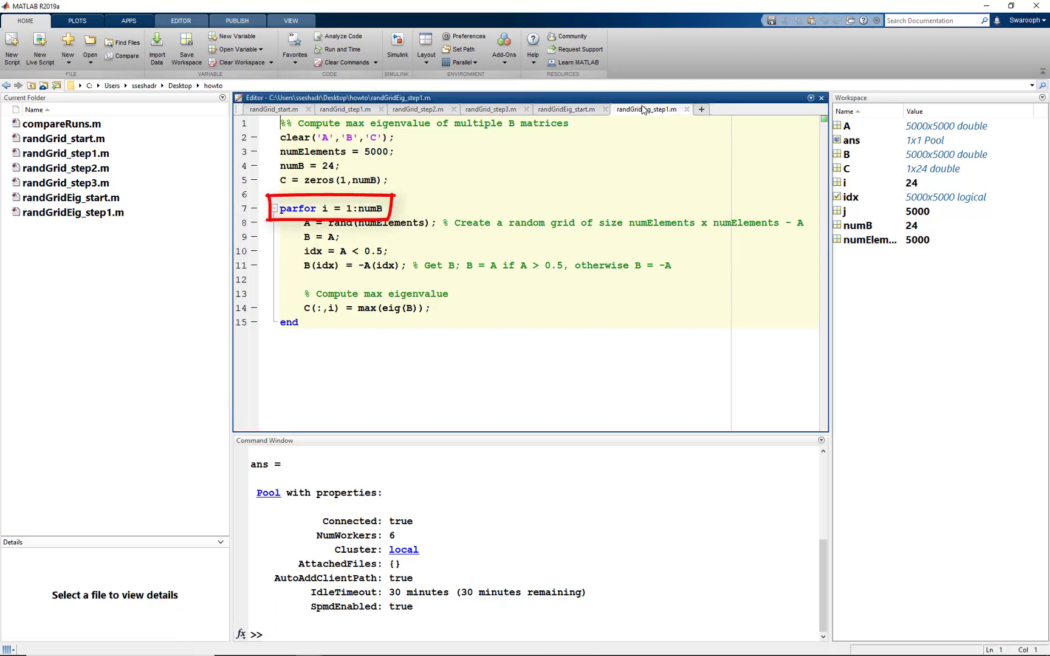